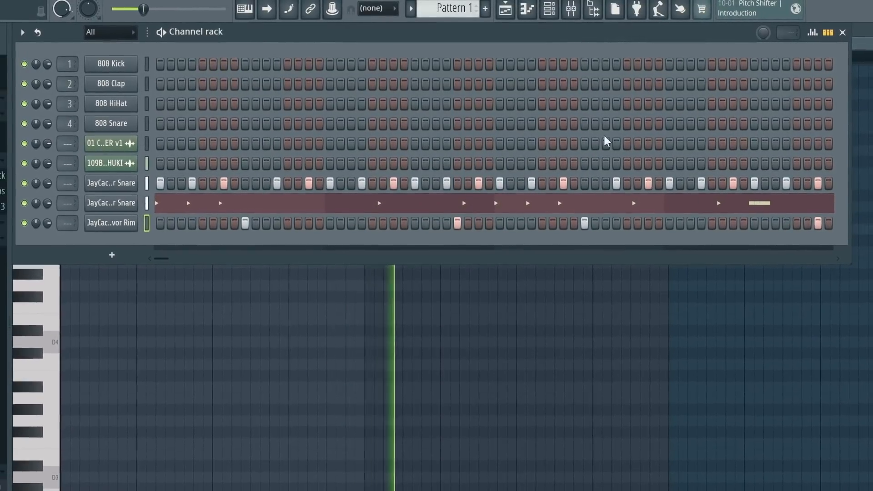
Duplicate the Trevor Rim notes of bars 1–4 into bars 5–8 in the piano roll.
key("F7")
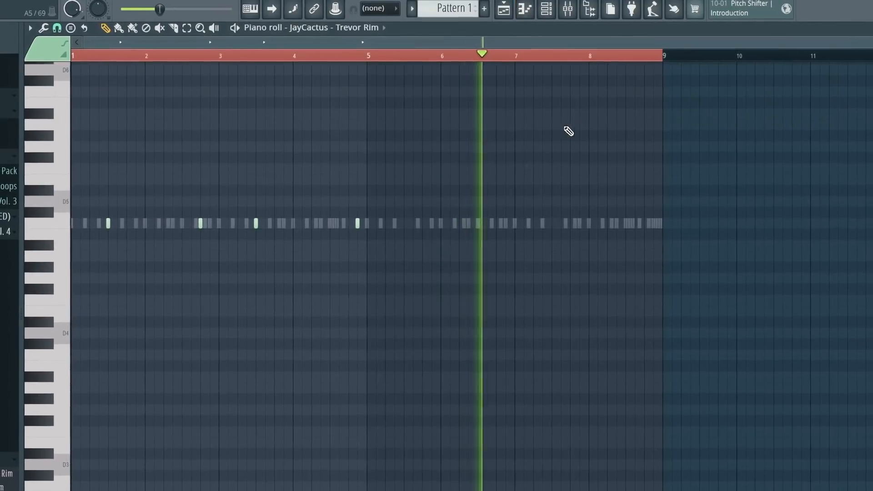
left_click_drag(494, 60, 370, 61)
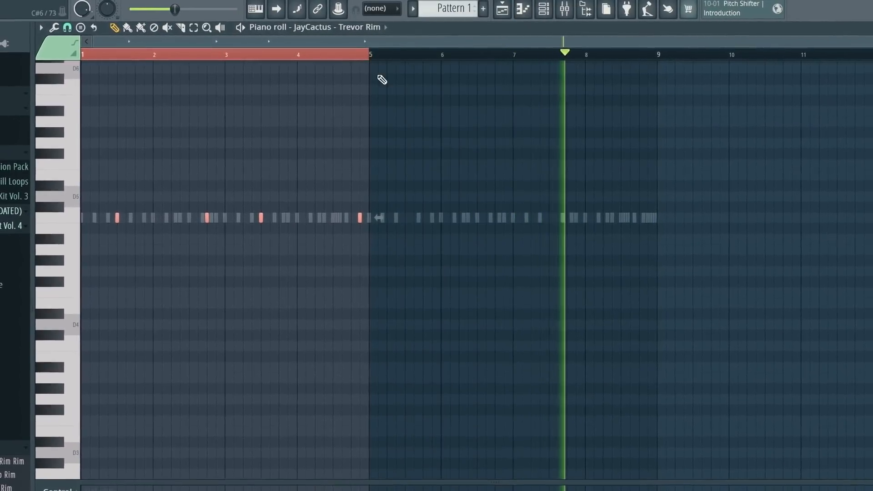
scroll(376, 78, "up", 2)
scroll(378, 82, "up", 2)
key("ctrl+b")
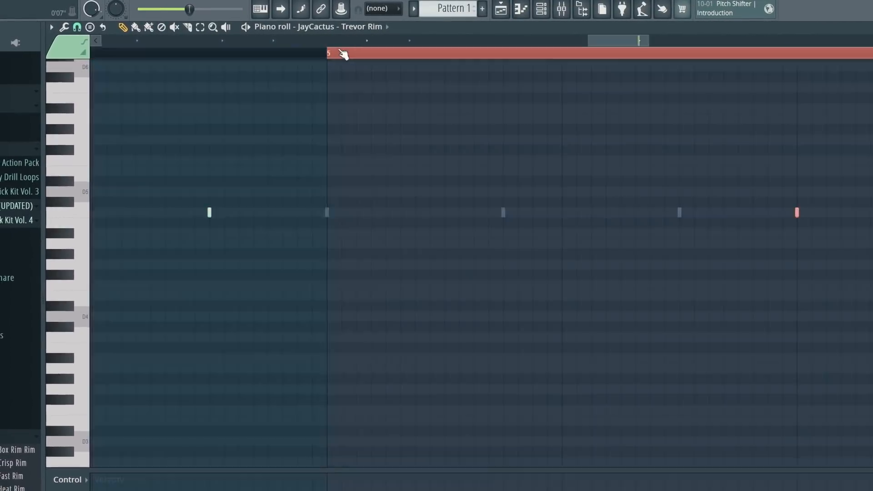
scroll(348, 102, "down", 5)
key("space")
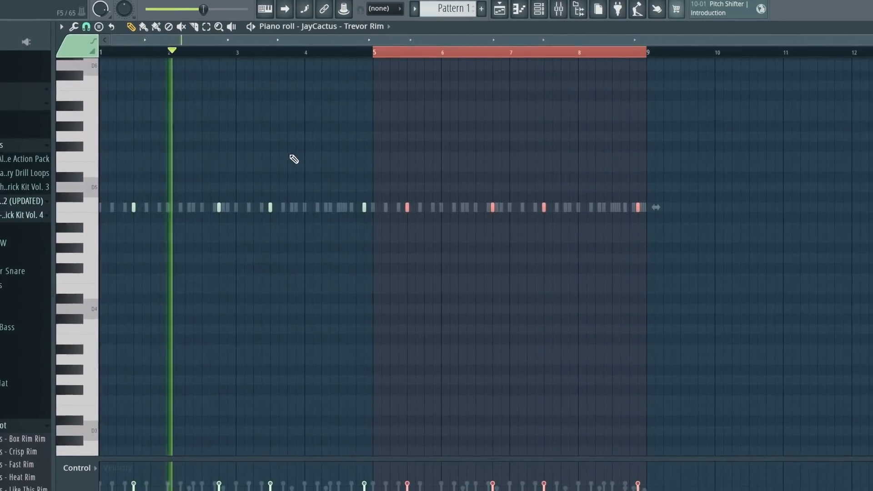
key("ctrl+d")
key("ctrl+a")
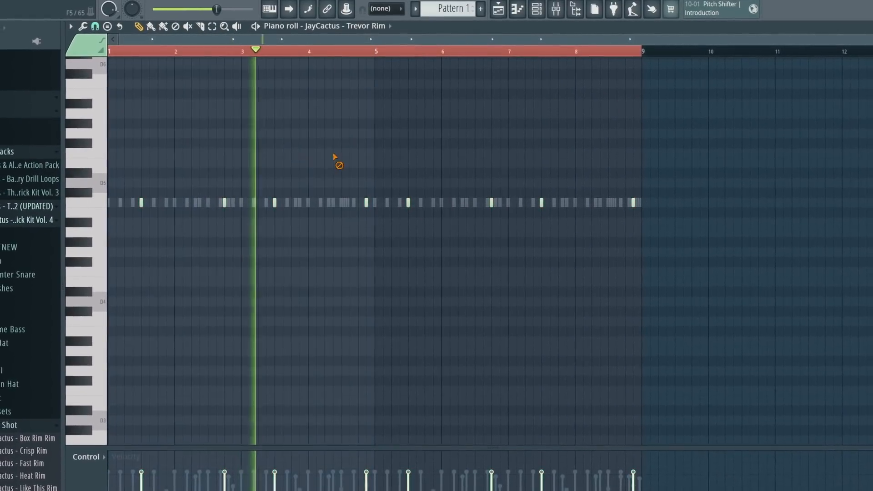
scroll(437, 180, "up", 3)
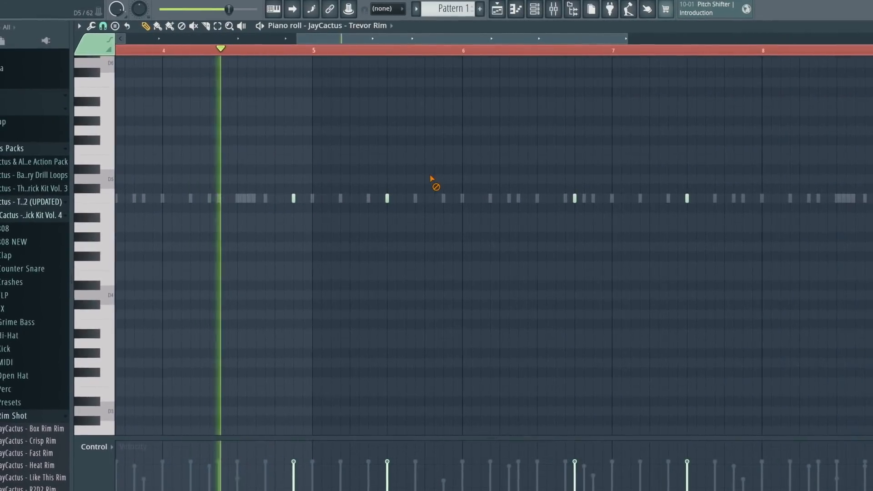
scroll(453, 175, "down", 1)
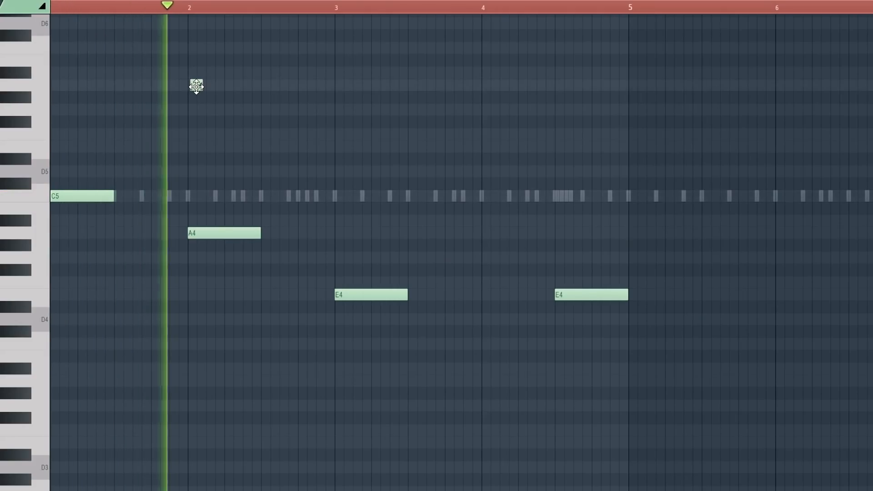
Place a short A5 slide note at bar 2 and raise the two E4 bass notes in bars 3 and 4 by an octave.
left_click(195, 85)
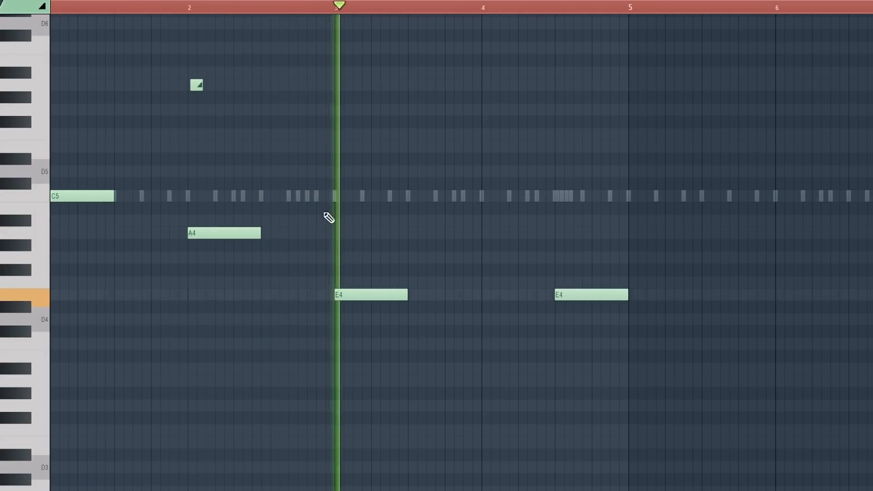
left_click(372, 298)
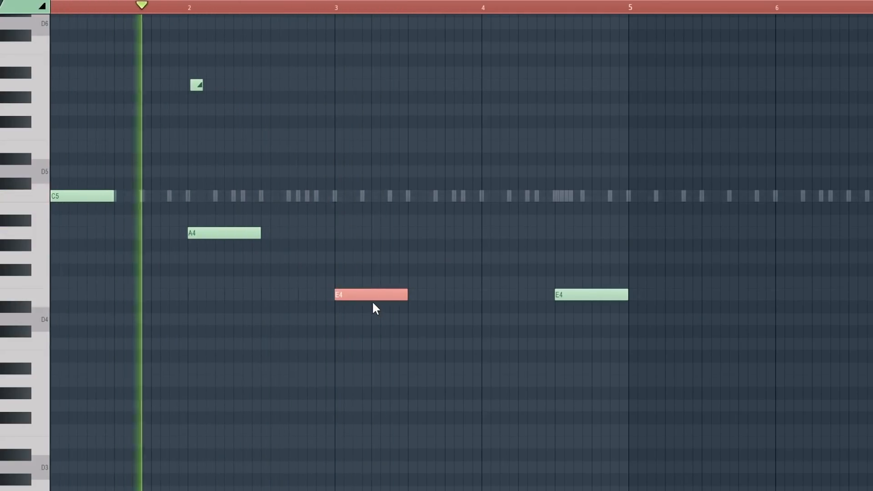
key("ctrl+Up")
left_click_drag(532, 252, 567, 315)
key("ctrl+Up")
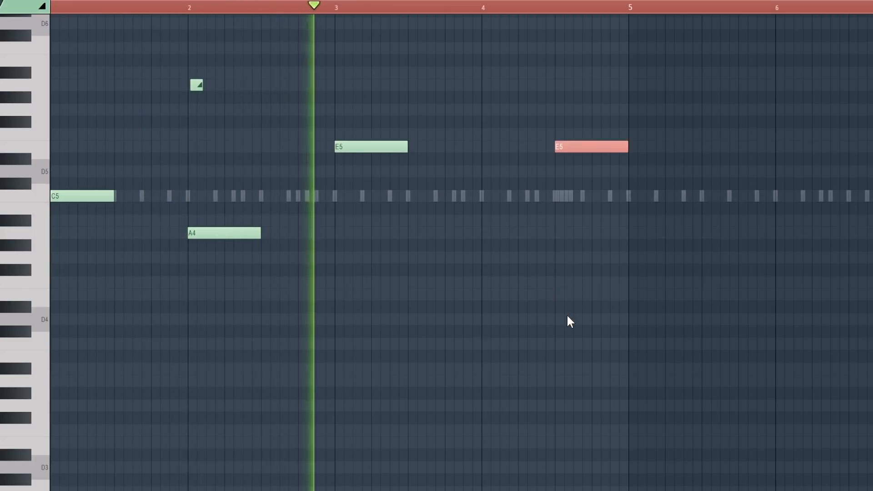
left_click(566, 314, "ctrl")
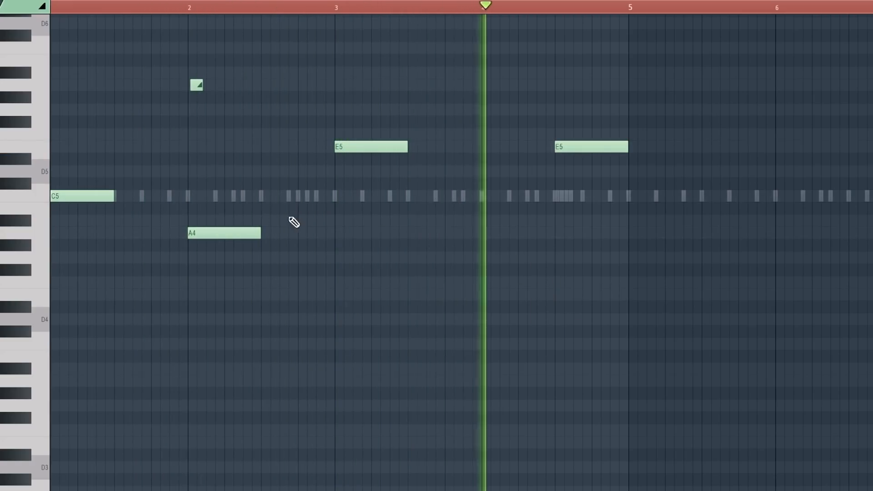
Add a short E5 bass note just before bar 2.
key("space")
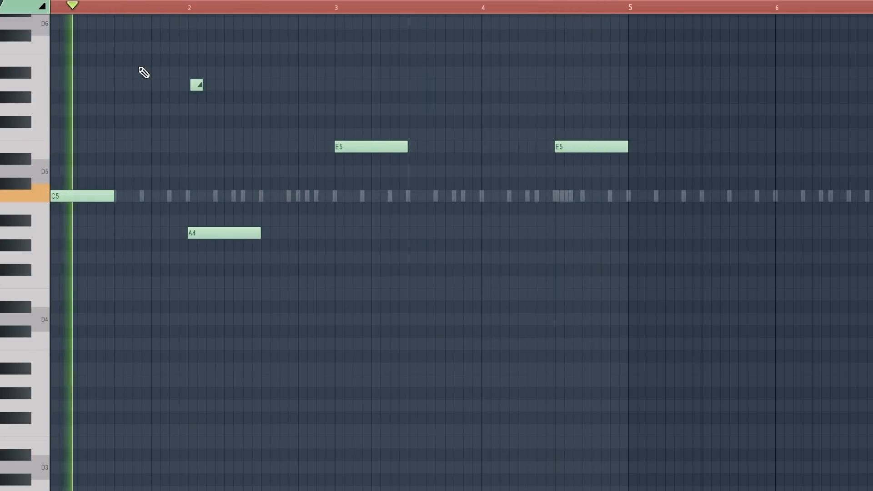
left_click(165, 160)
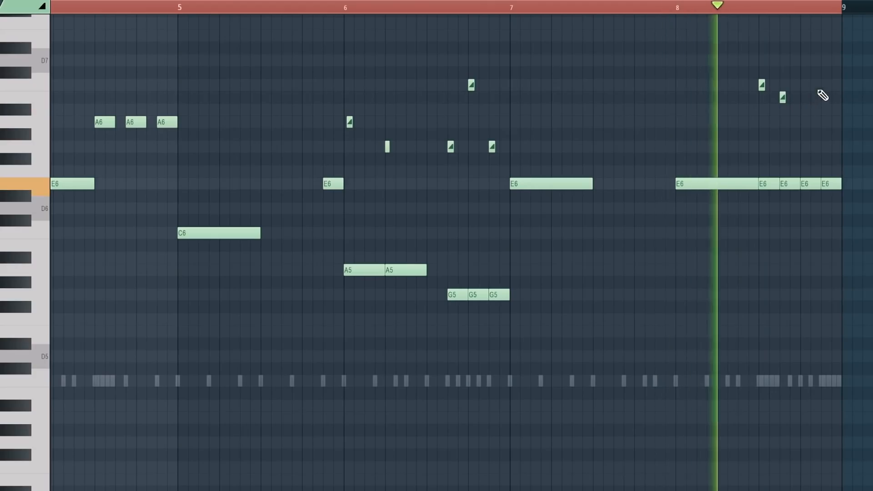
Finish the bar 8 slides with a G6 slide note and lower all the bass notes by one octave.
key("space")
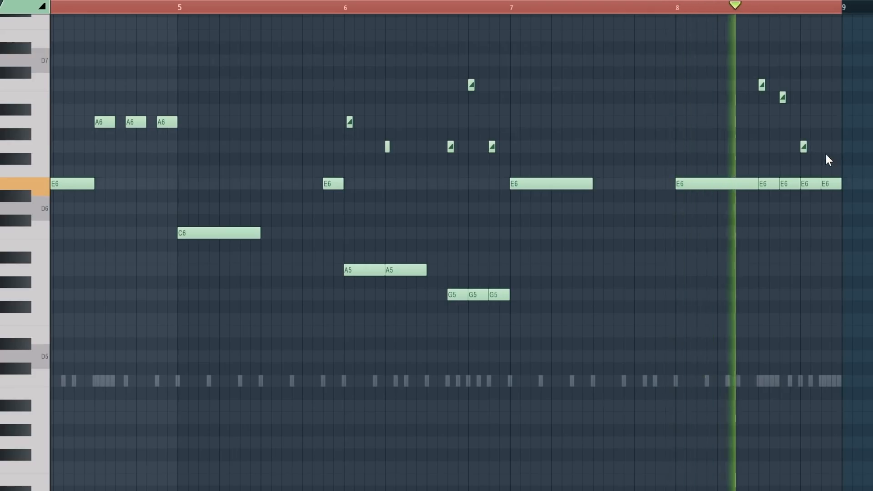
scroll(825, 152, "up", 3, "ctrl")
key("ctrl+a")
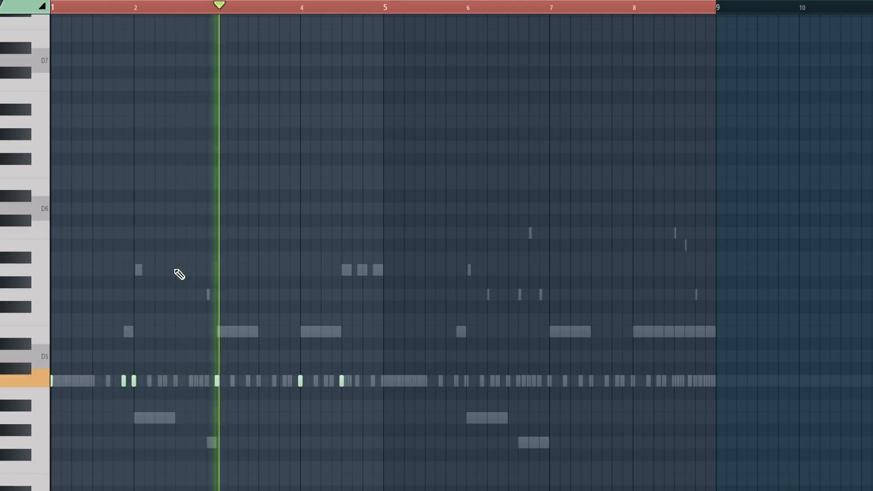
Rearrange the C5 drum hits in the second half of bar 4 and delete the hit at bar 5.
scroll(334, 361, "up", 1)
scroll(335, 360, "up", 2)
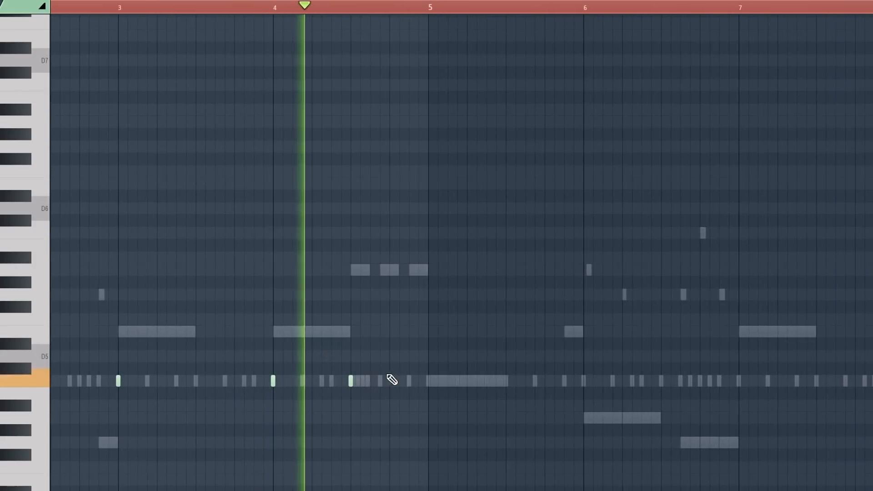
key("space")
left_click(267, 9)
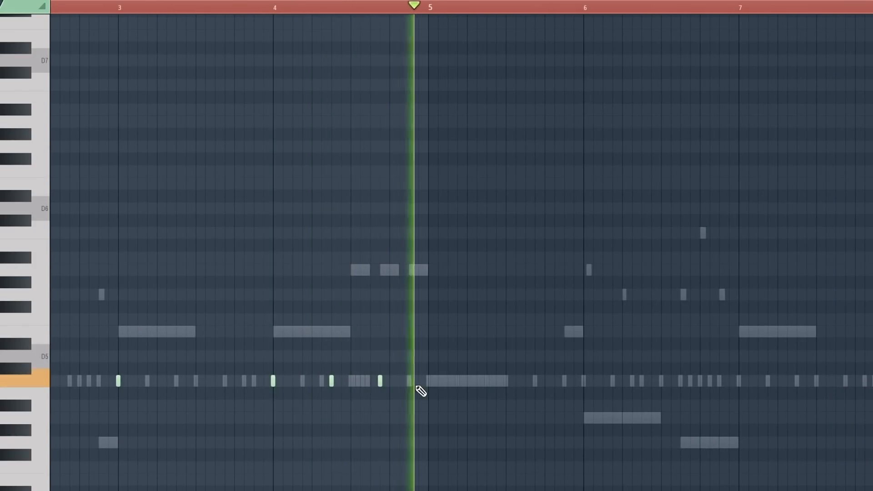
scroll(405, 297, "down", 3)
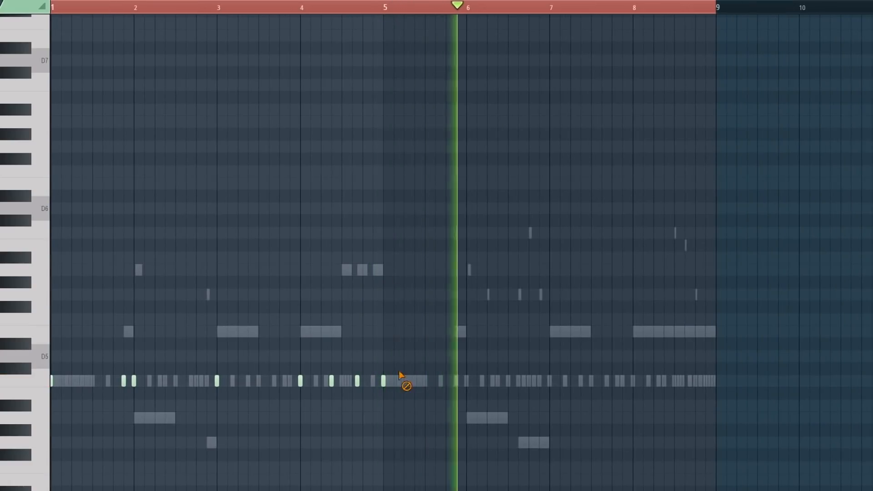
right_click(384, 381)
Duplicate the C5 drum hits of bars 1–4 into bars 5–8 and play back the result.
left_click_drag(51, 8, 384, 12)
key("ctrl+b")
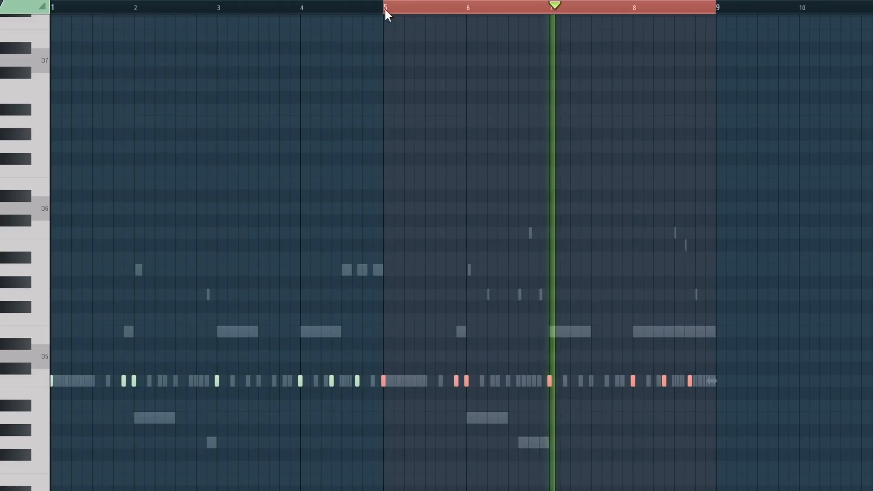
key("ctrl+a")
left_click(388, 11)
key("ctrl+d")
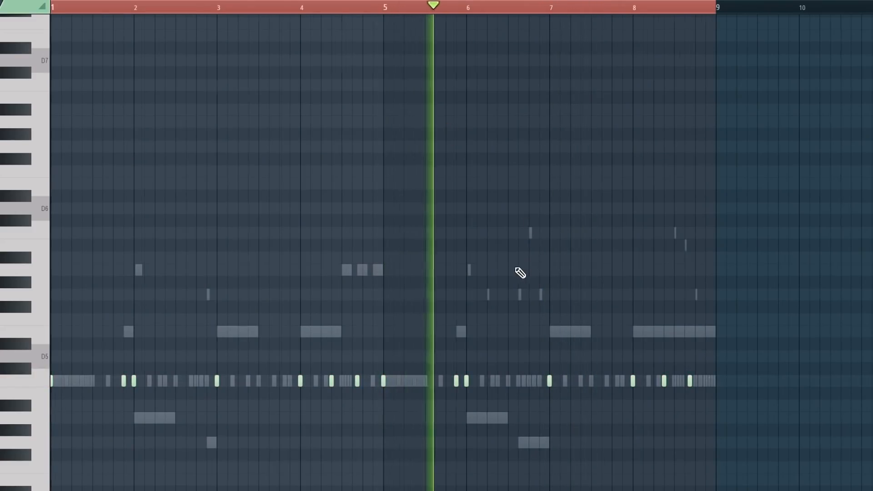
scroll(504, 276, "up", 3)
key("space")
key("space")
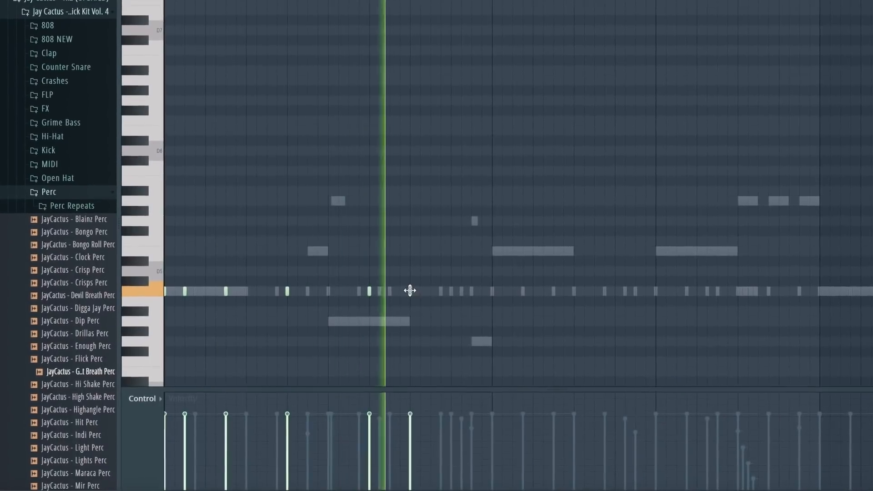
Vary the velocities of the percussion hits in bars 1–2 and adjust the first hits in another note-property lane.
left_click_drag(532, 250, 62, 355)
key("space")
left_click_drag(326, 447, 454, 475)
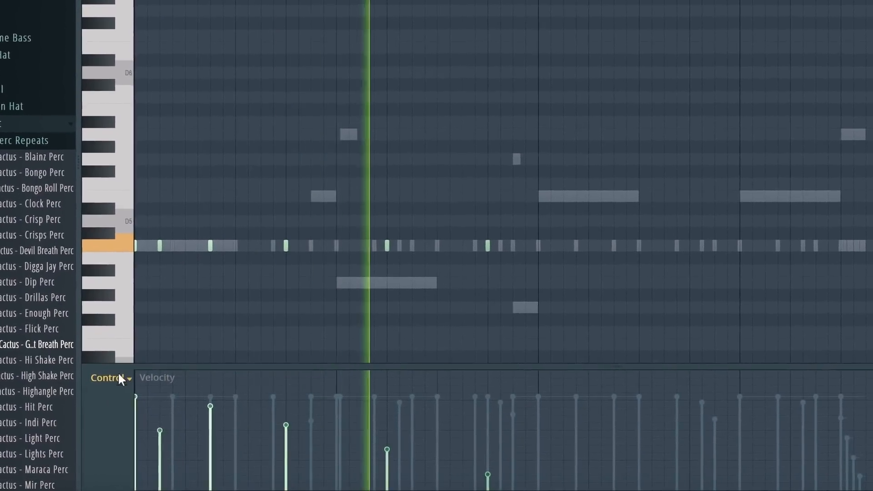
left_click(130, 403)
mouse_move(134, 433)
left_mouse_down()
mouse_move(148, 460)
mouse_move(151, 403)
mouse_move(210, 468)
left_mouse_up()
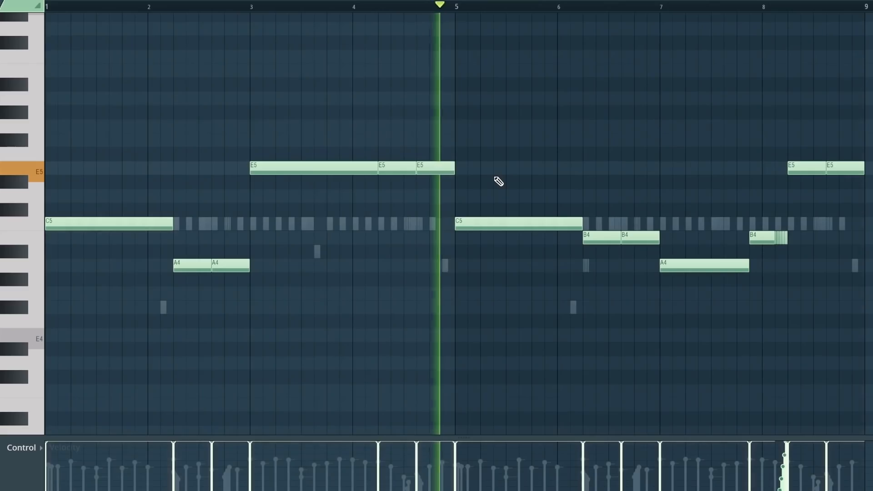
Lower the two bass notes in bar 6 to A4, and repeat the short drum hits of bars 1–4 in bars 5–8.
left_click(632, 240)
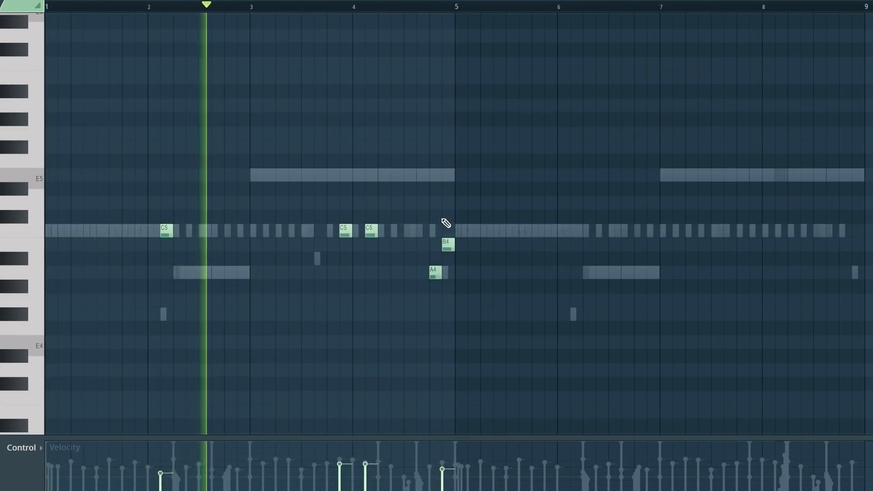
key("ctrl+b")
left_click_drag(465, 231, 571, 230)
left_click(541, 203)
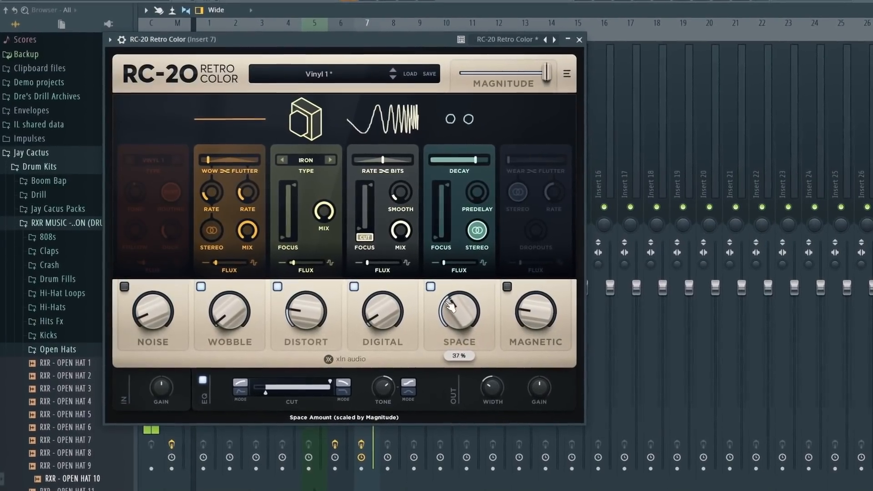
Lower the Space amount in RC-20 Retro Color on Insert 7 and adjust the upper end of its EQ cut.
left_click_drag(450, 307, 501, 406)
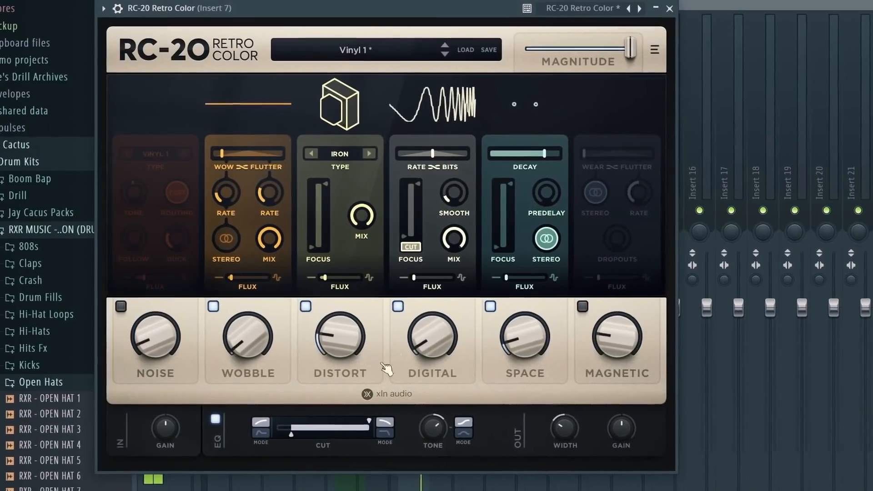
left_click_drag(368, 421, 377, 439)
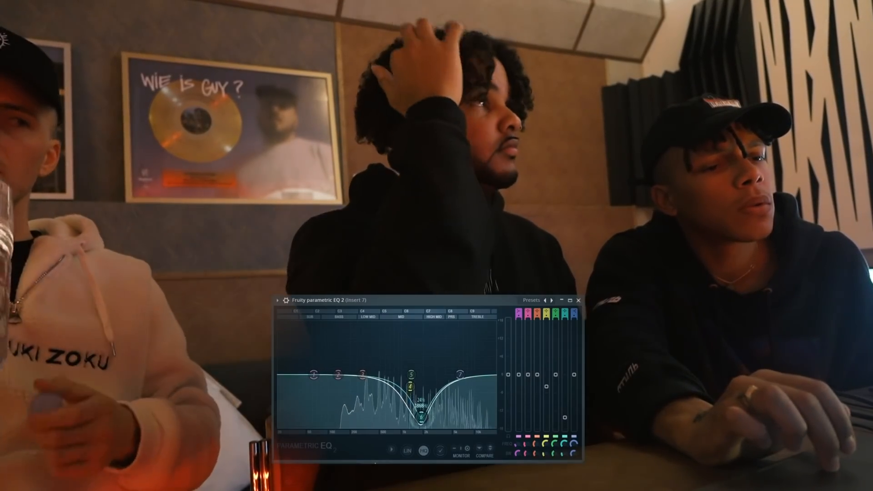
Shift the deep notch band in Insert 7's Parametric EQ 2 to a higher frequency and a shallower cut.
left_click_drag(415, 419, 451, 402)
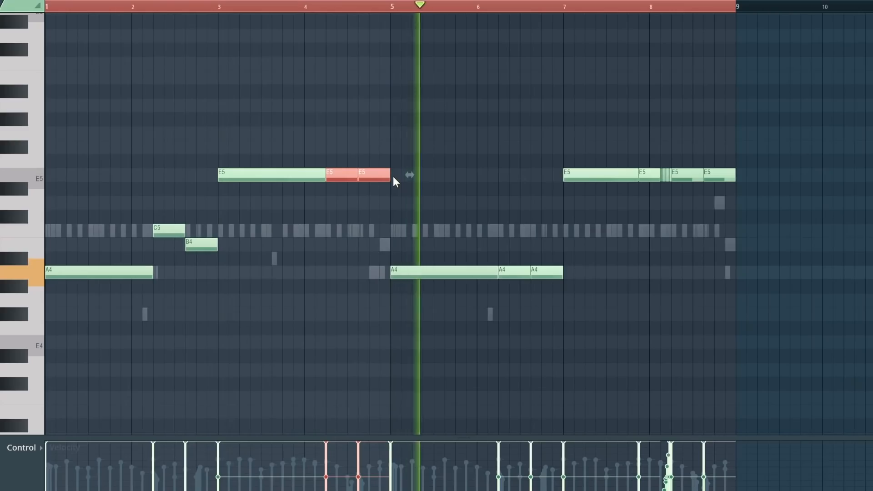
Lower the two short E5 bass notes at the end of bar 4 by an octave.
key("ctrl+Down")
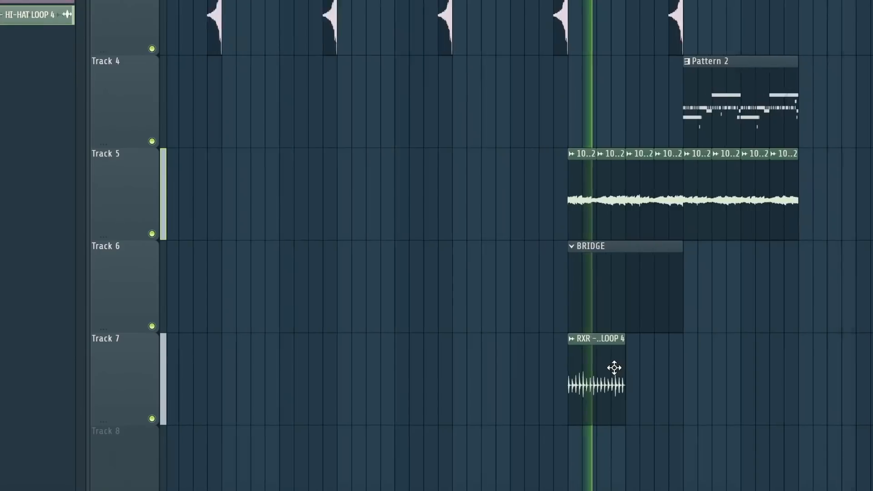
Audition the playlist arrangement from around bar 48 and from around bar 53.
scroll(613, 369, "up", 5)
scroll(610, 370, "up", 1)
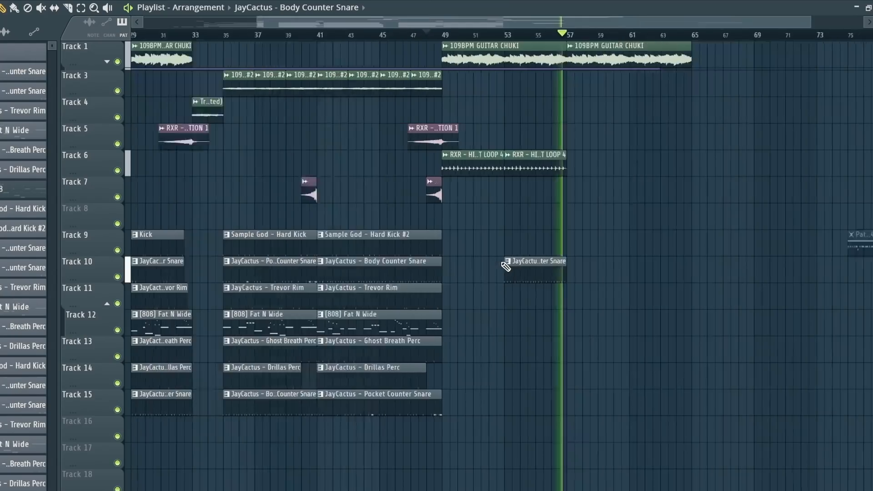
scroll(503, 264, "down", 3)
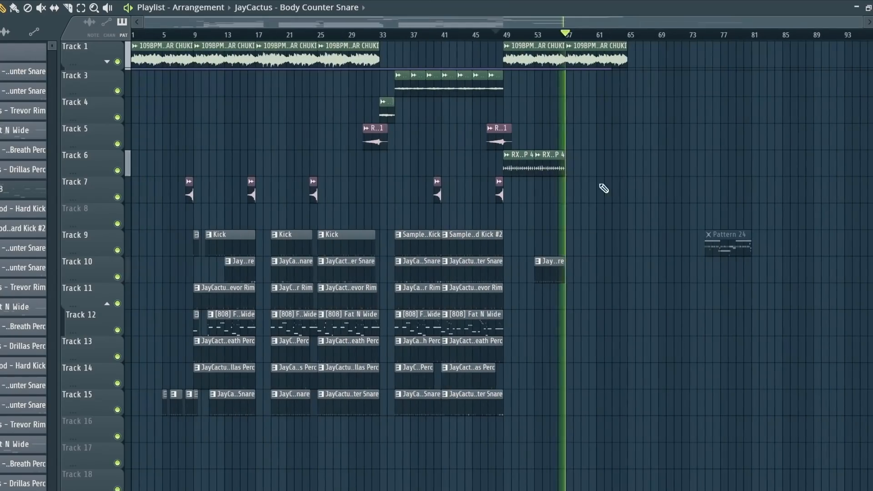
left_click(494, 34)
left_click(541, 34)
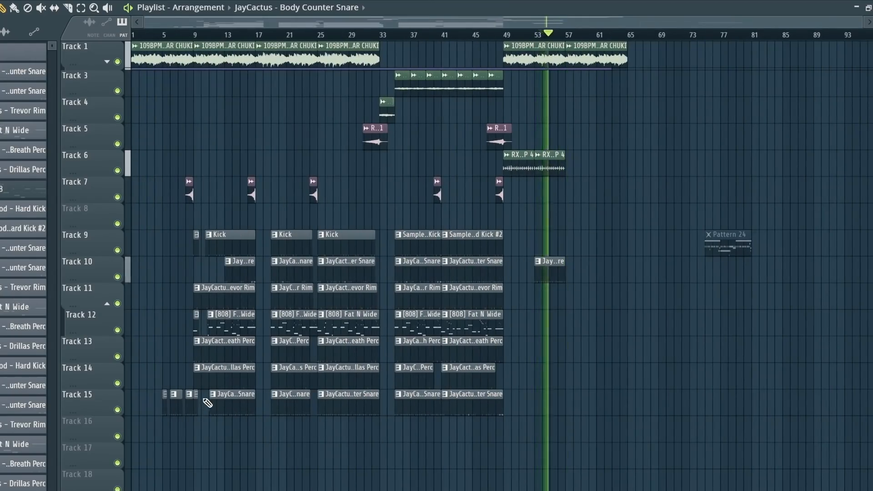
Copy all playlist clips from bars 17–64 on every track so that the copy starts at bar 65.
scroll(540, 370, "up", 3)
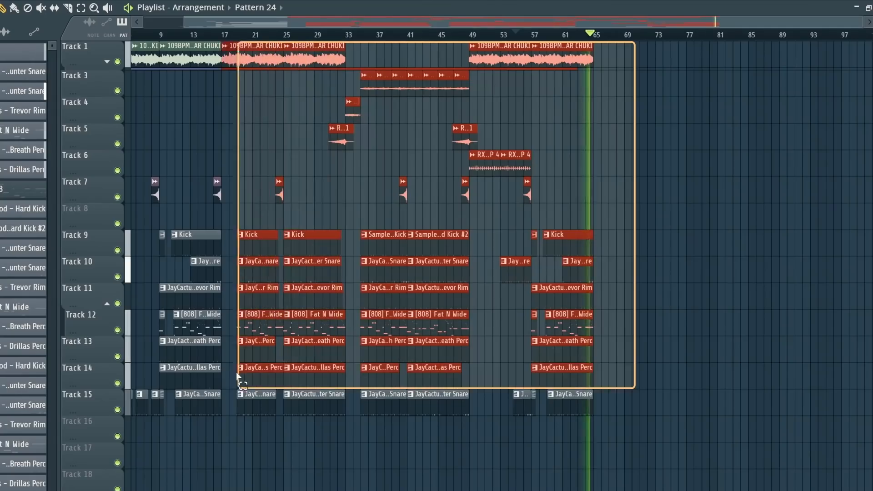
left_click_drag(240, 385, 230, 418)
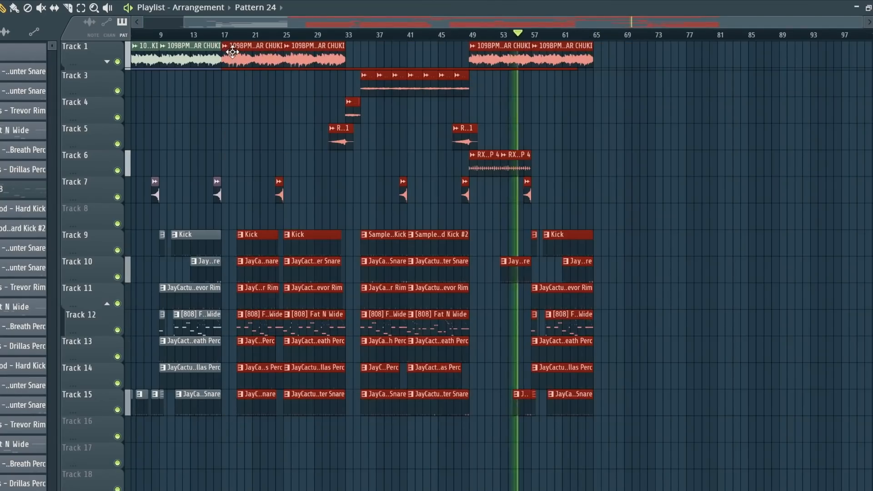
left_click_drag(232, 52, 604, 54)
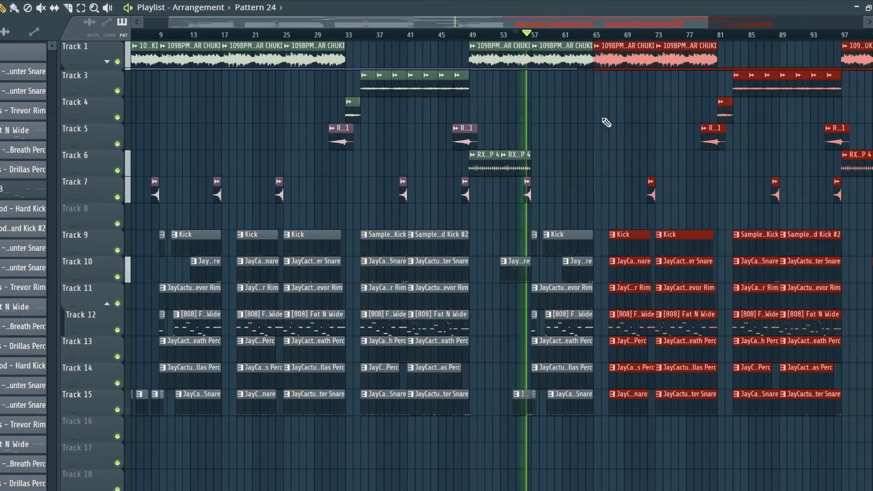